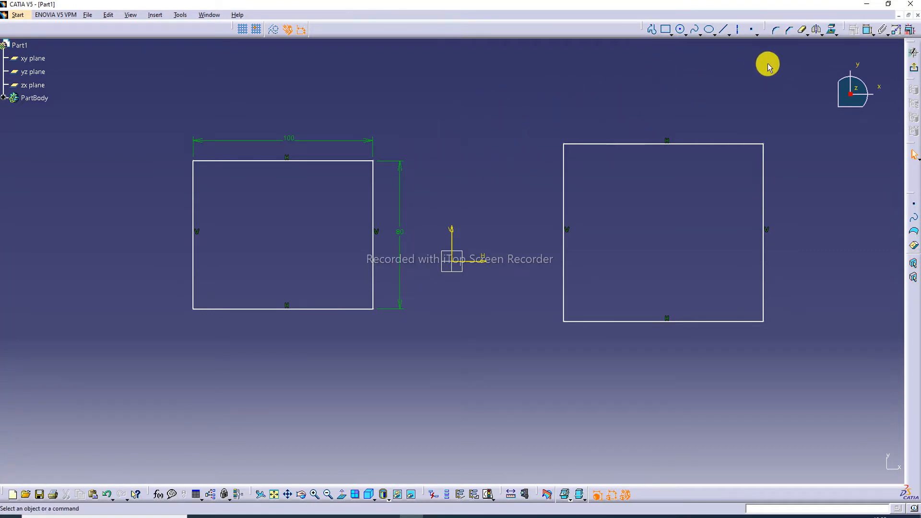
Round the upper-right corner of the left rectangle at about 21 mm radius, trimming both edges and accepting conversion of their lengths into distances.
click(776, 32)
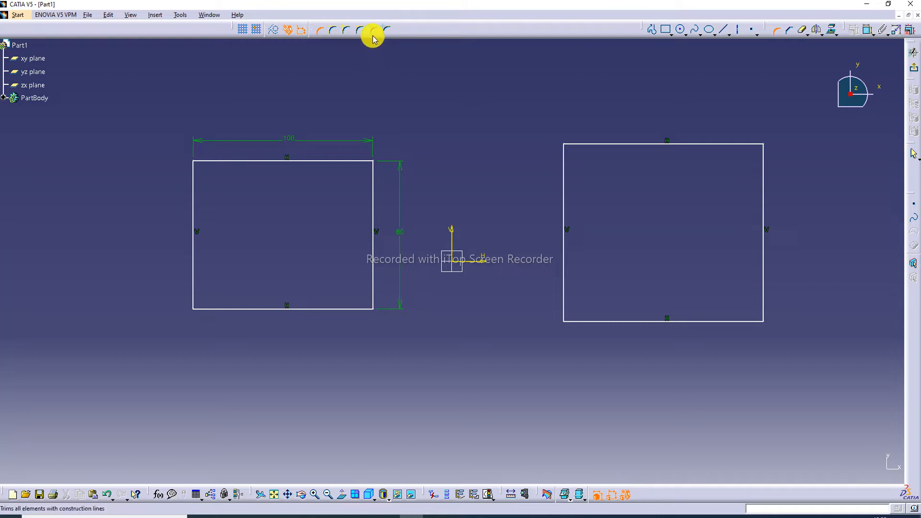
click(321, 31)
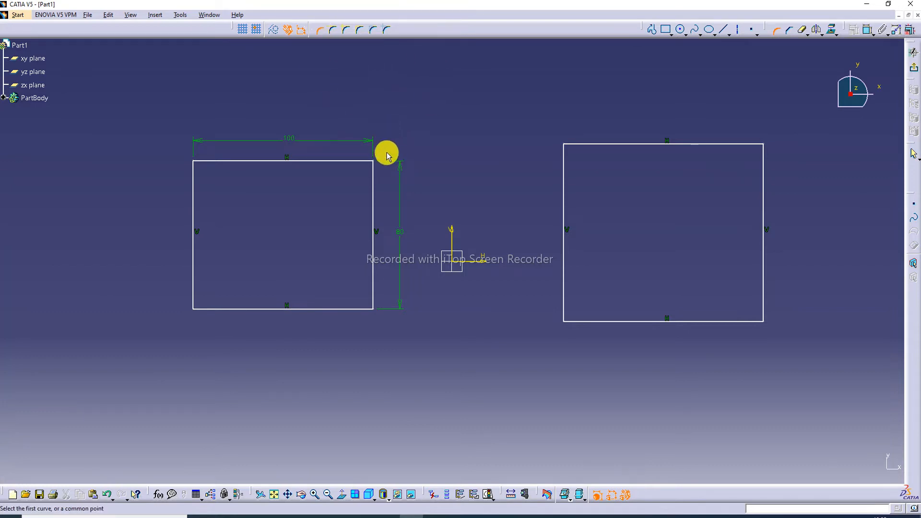
click(363, 161)
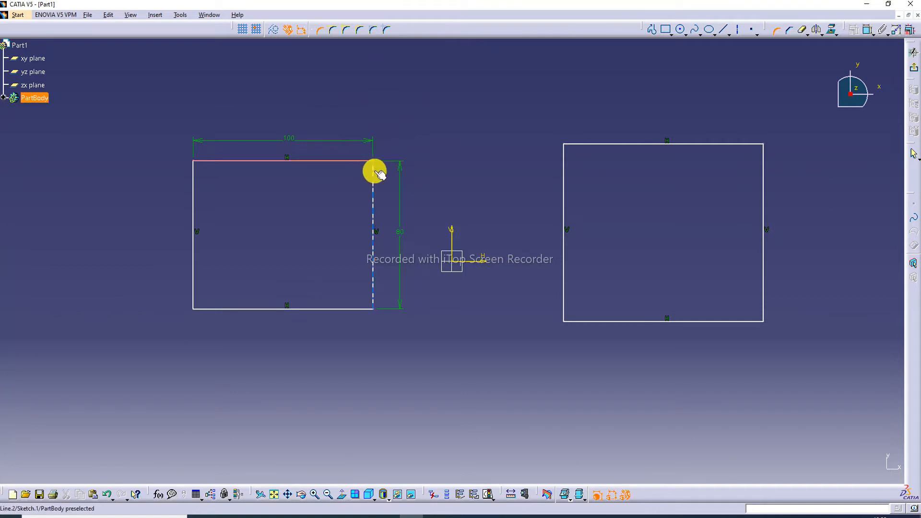
click(377, 171)
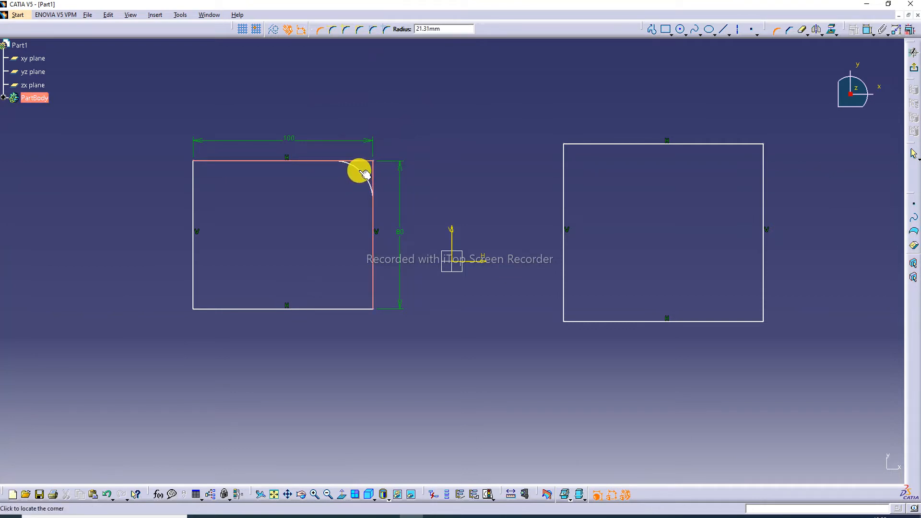
click(360, 173)
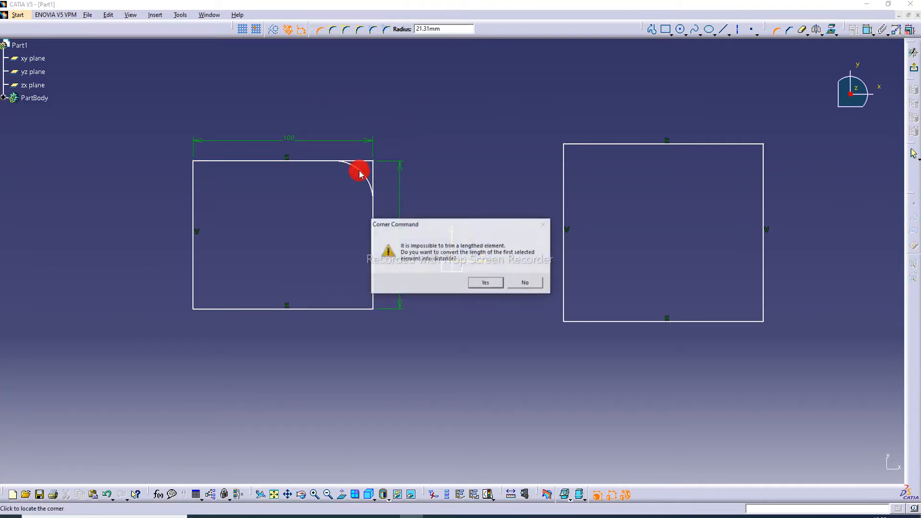
click(482, 285)
click(486, 282)
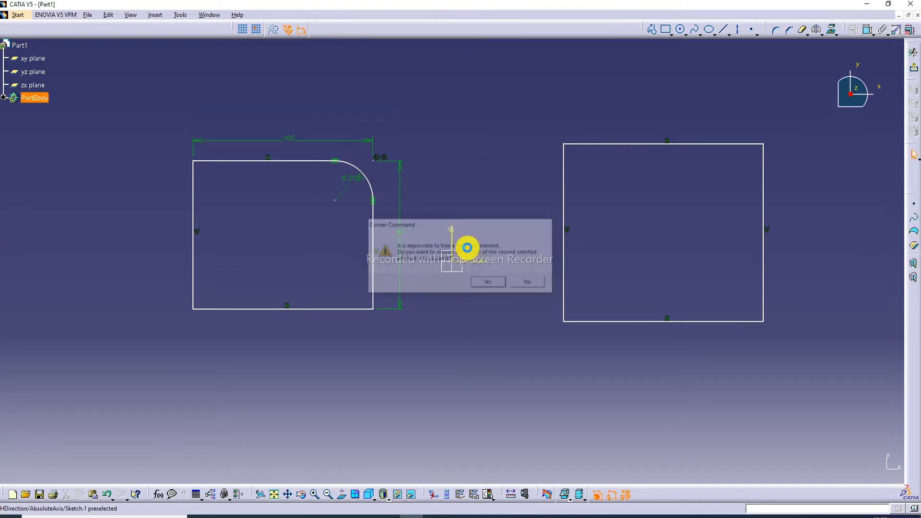
Move the corner's radius dimension outside the left rectangle and set the radius to 20 mm.
drag(354, 179, 404, 141)
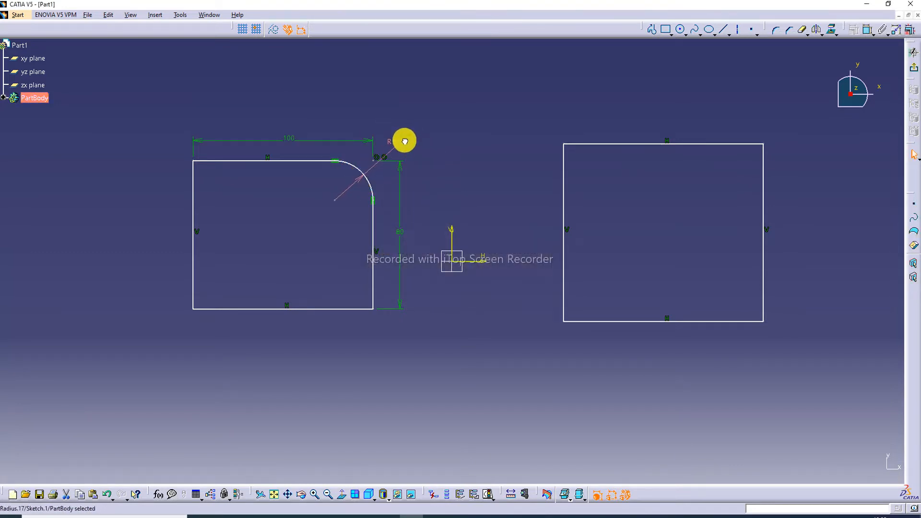
double_click(405, 135)
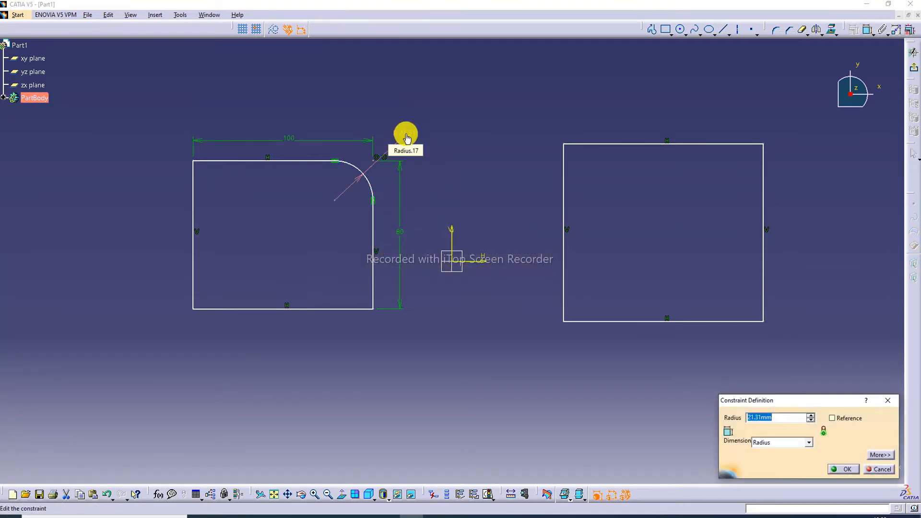
text(20)
key(Return)
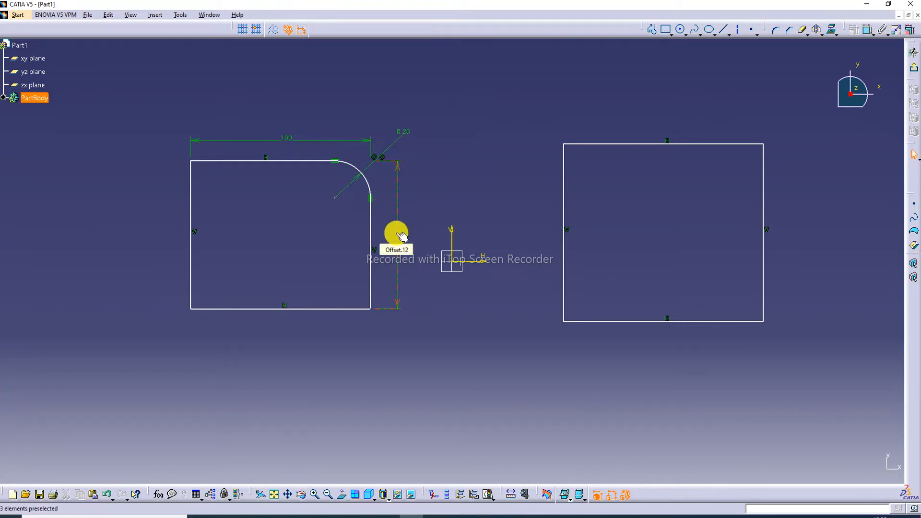
click(396, 139)
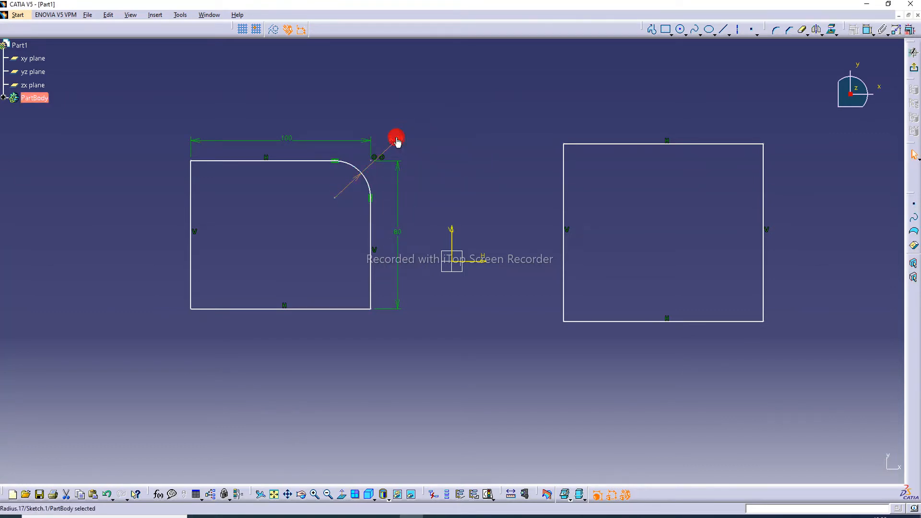
click(438, 130)
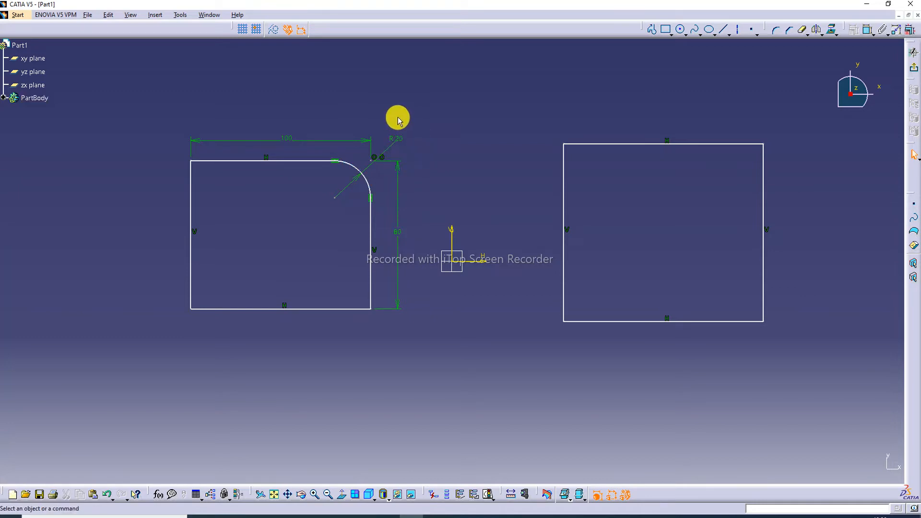
Round the lower-left corner of the left rectangle with both edges trimmed, place its radius dimension outside, and set it to 20 mm.
click(778, 31)
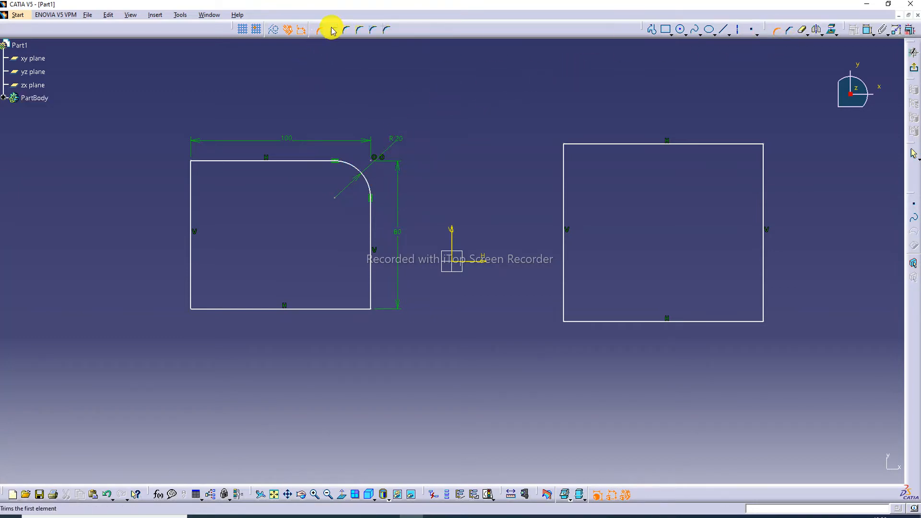
click(192, 289)
click(205, 309)
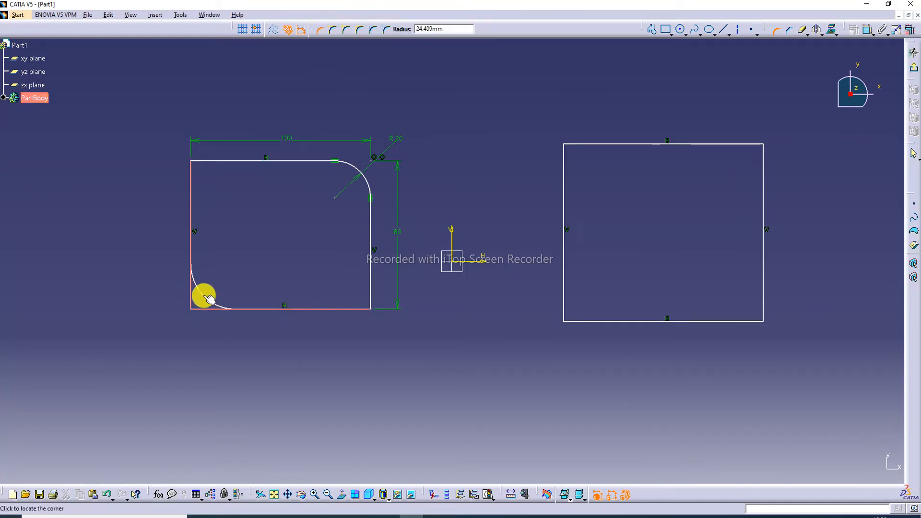
click(209, 297)
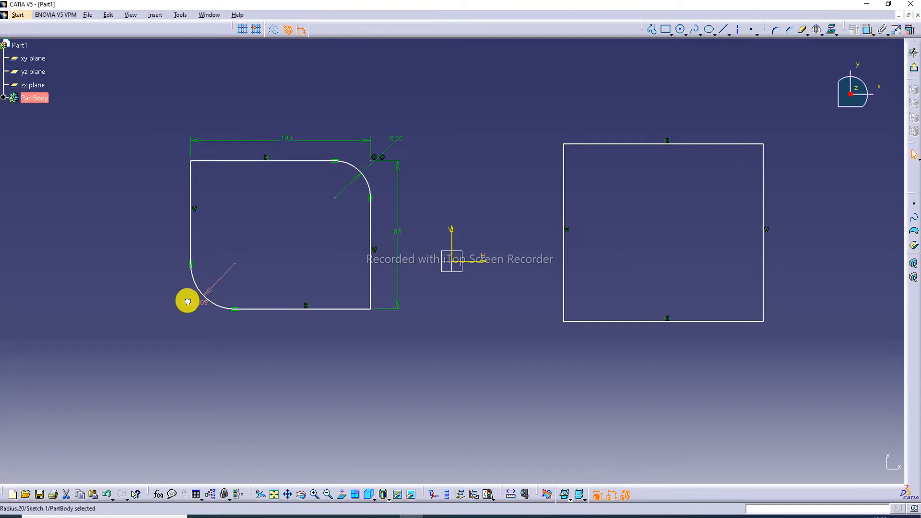
double_click(182, 316)
text(20)
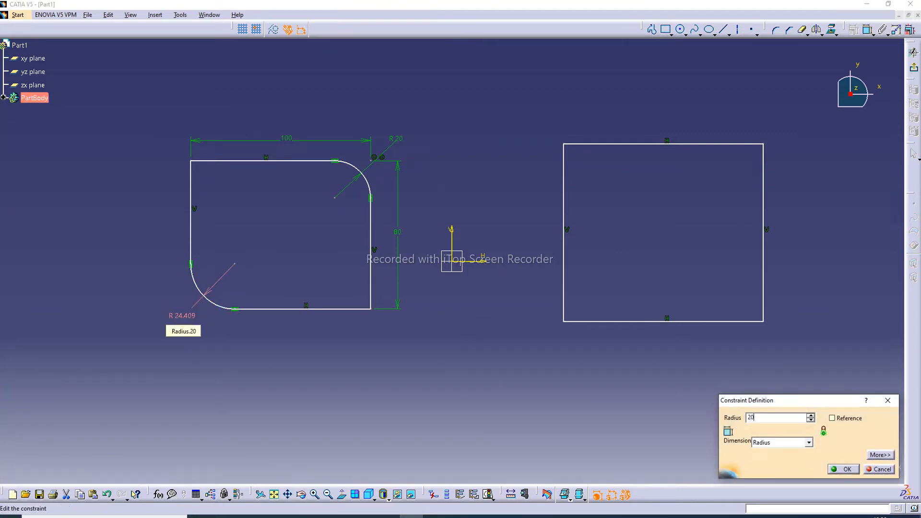
key(Return)
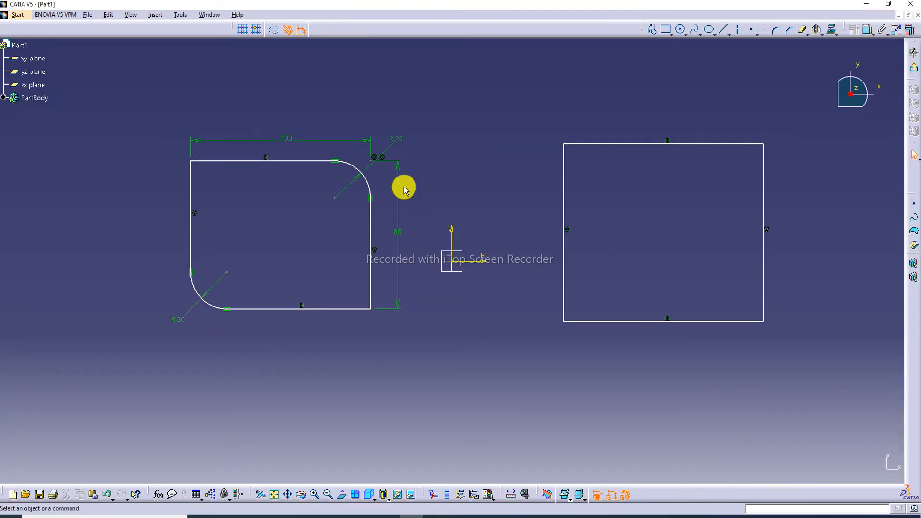
Round the upper-left corner of the left rectangle at about 29 mm radius, keeping the Corner command active for repeated use.
click(773, 29)
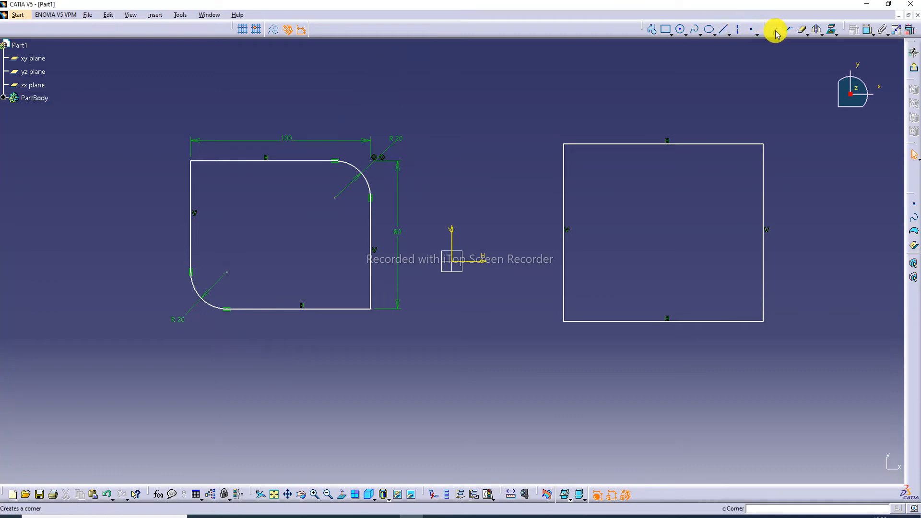
click(776, 32)
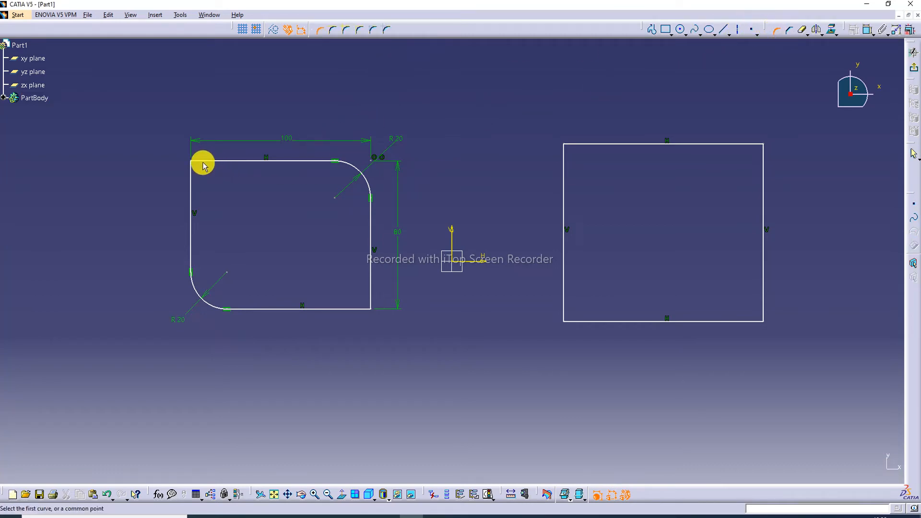
click(776, 31)
click(230, 165)
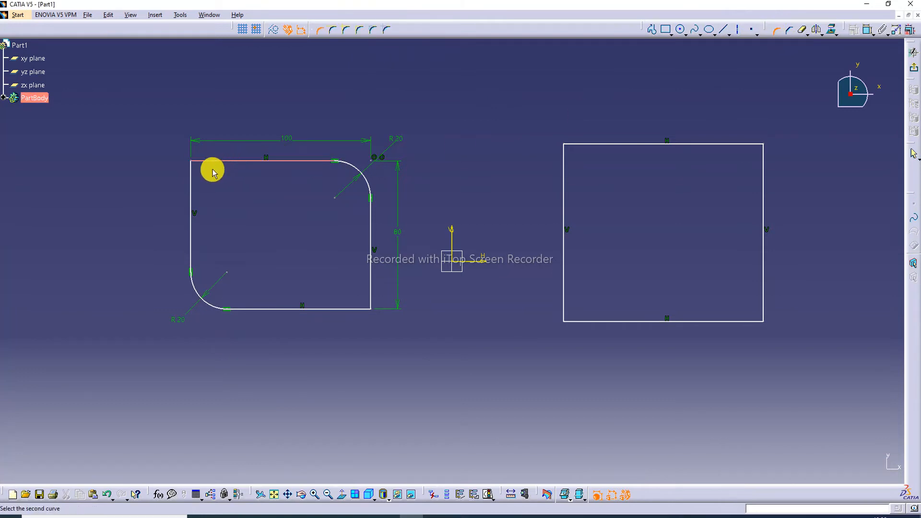
click(191, 181)
click(208, 186)
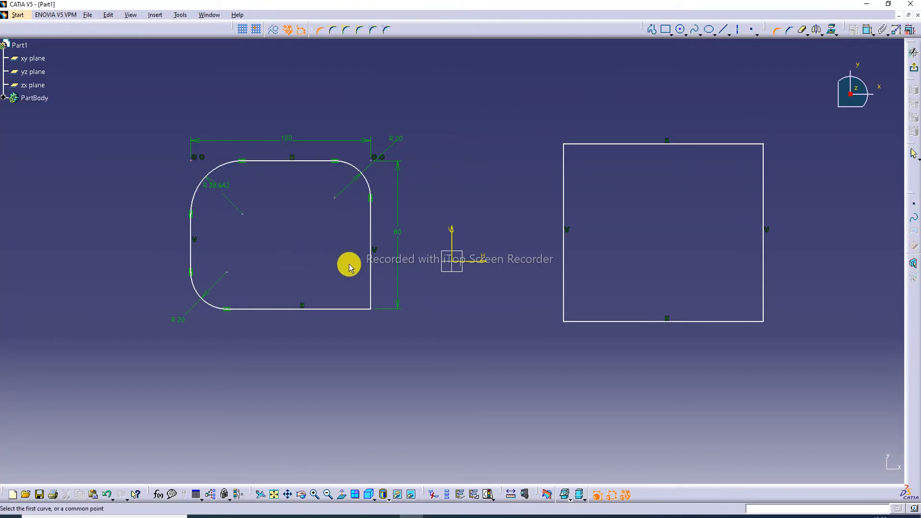
Round the lower-right corner of the left rectangle at about 33 mm radius, trimming both edges.
click(370, 286)
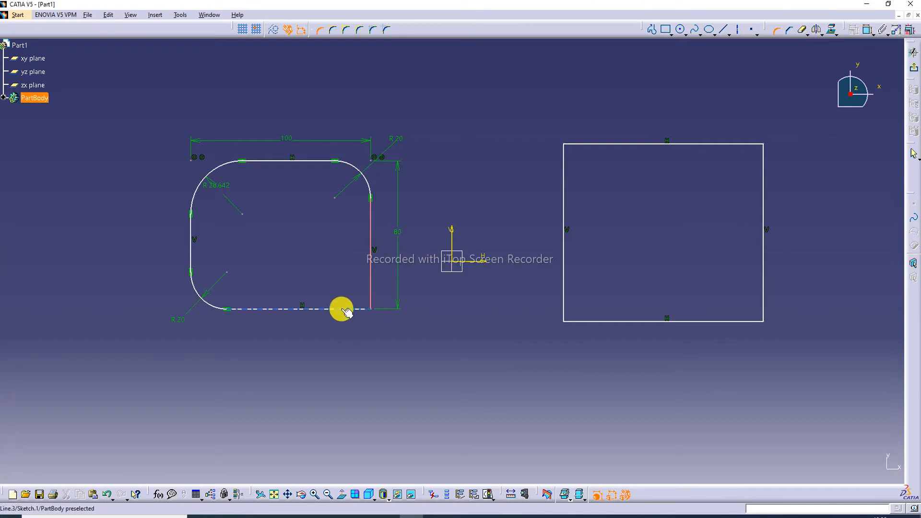
click(343, 309)
click(359, 290)
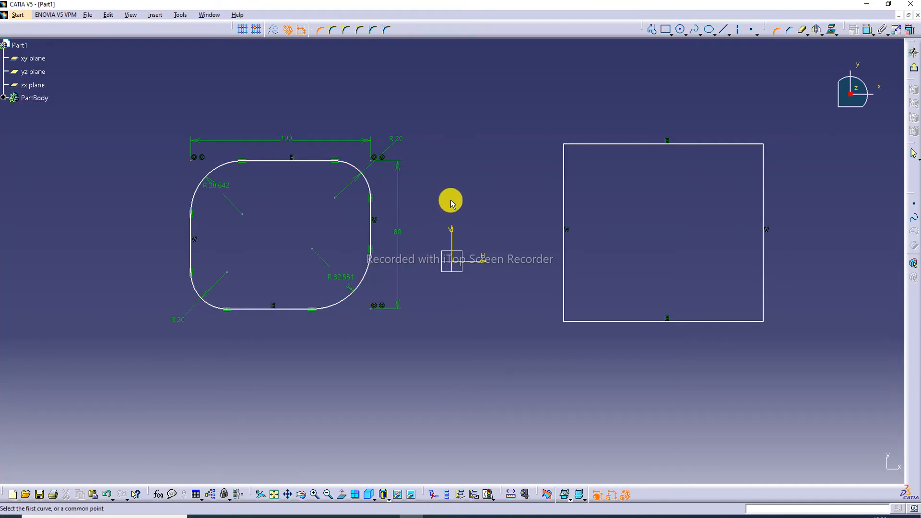
Move the upper-left and lower-right radius dimensions outside the left rectangle and set both radii to 20 mm.
drag(335, 279, 360, 303)
drag(216, 188, 175, 139)
double_click(174, 138)
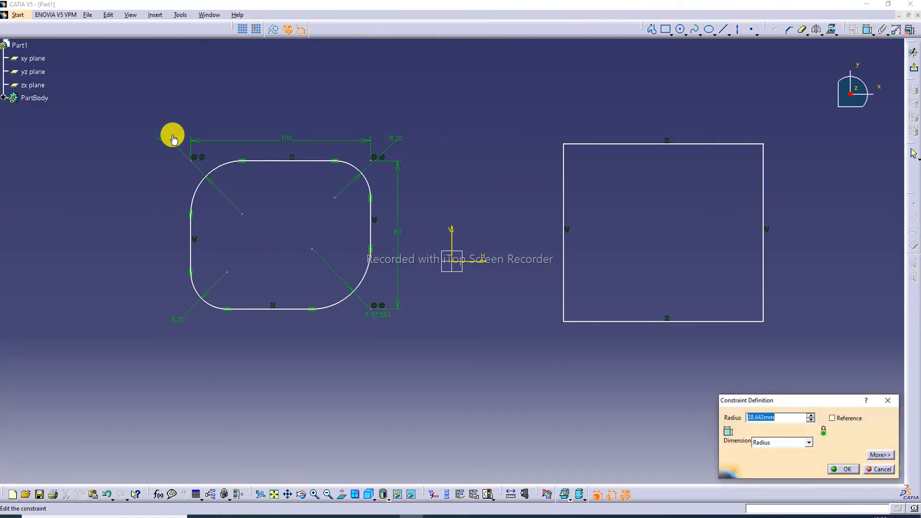
text(20)
key(Return)
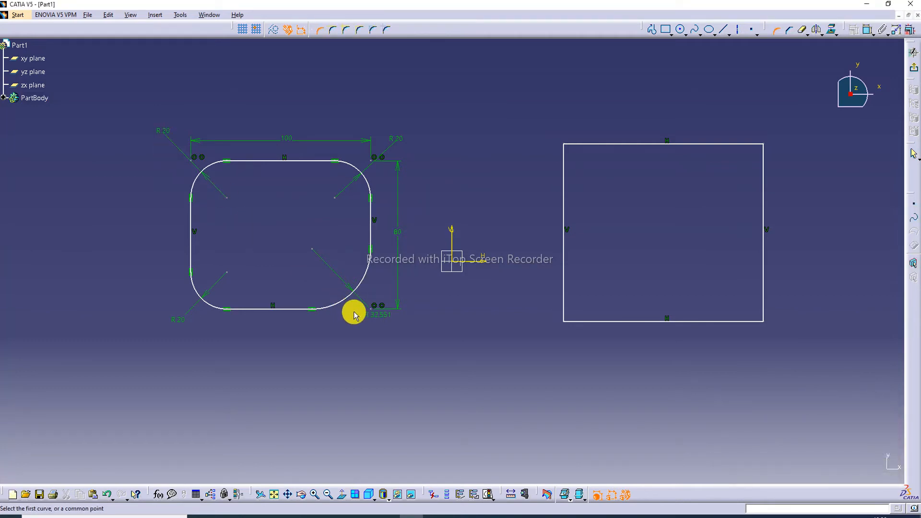
double_click(387, 333)
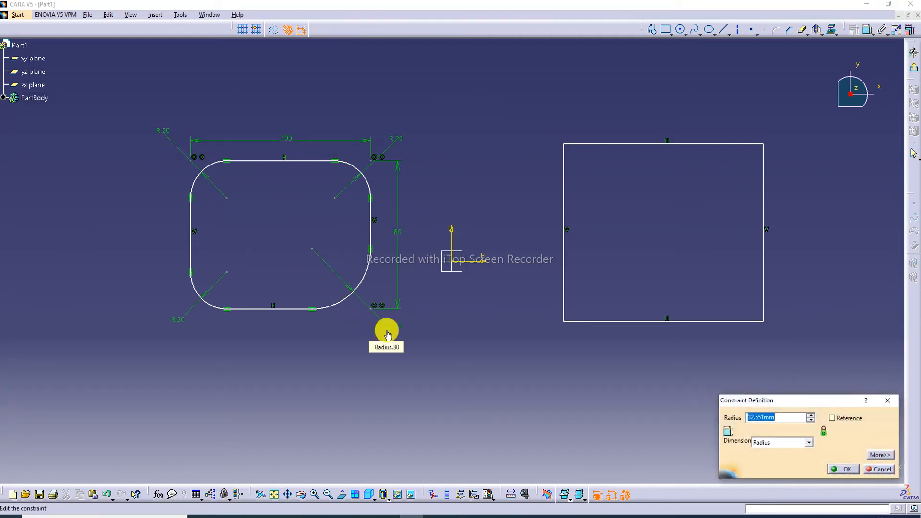
text(20)
key(Return)
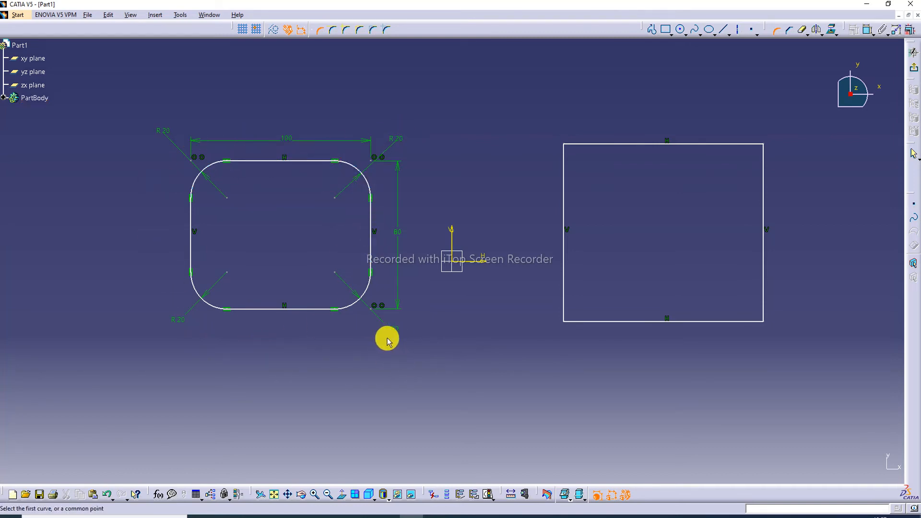
Round the right rectangle's upper-left corner at about 16 mm radius, trimming only the top edge, and move its radius dimension outside.
click(333, 30)
click(576, 144)
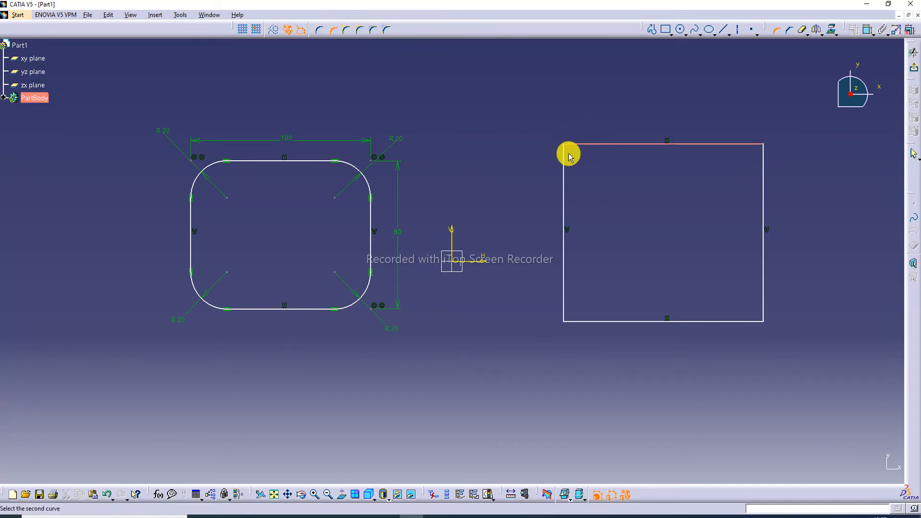
click(564, 159)
click(569, 155)
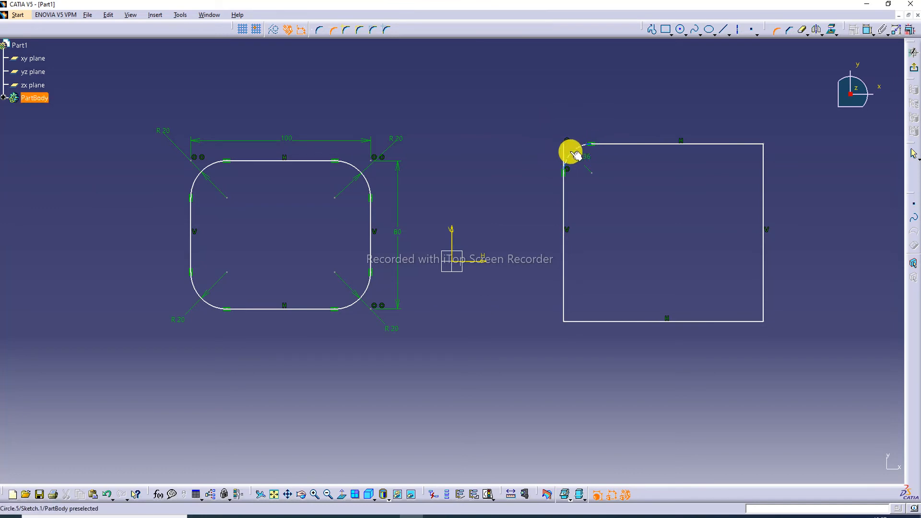
drag(577, 158, 562, 121)
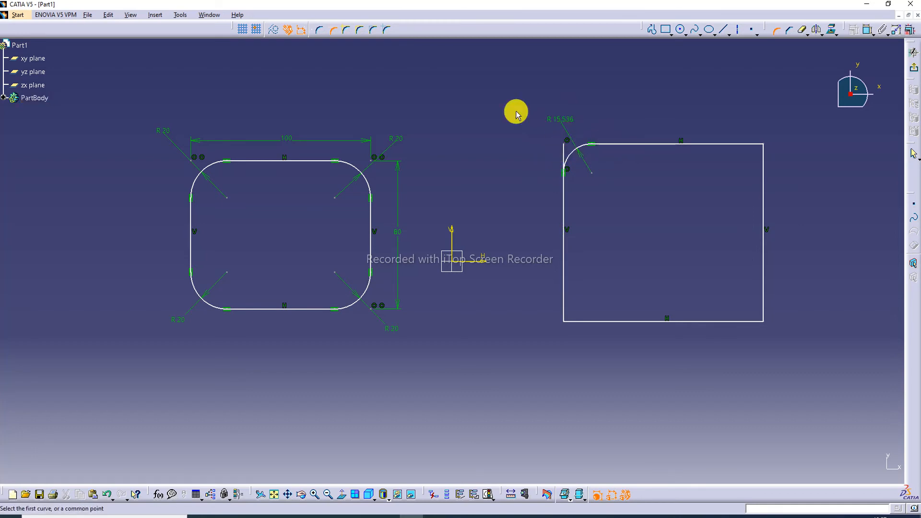
Add a corner arc of about 25 mm radius at the right rectangle's upper-right corner using the no-trim option.
click(347, 32)
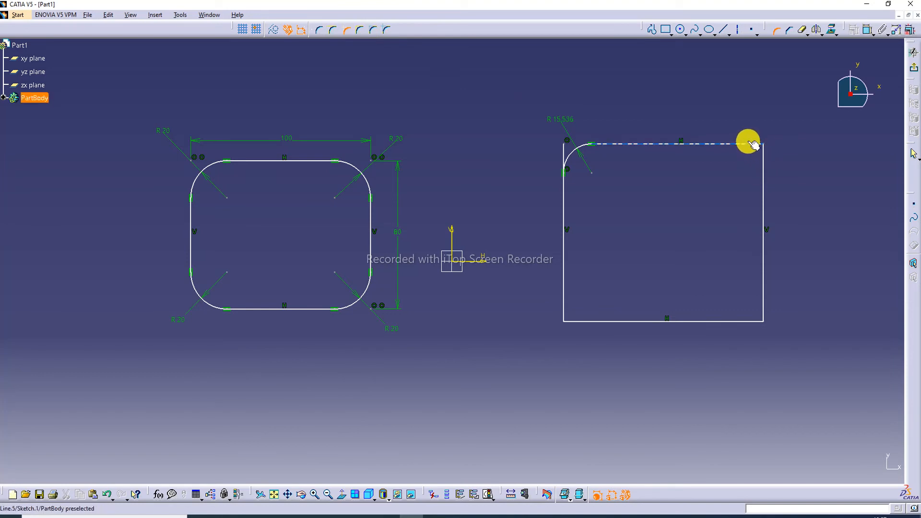
click(747, 144)
click(761, 160)
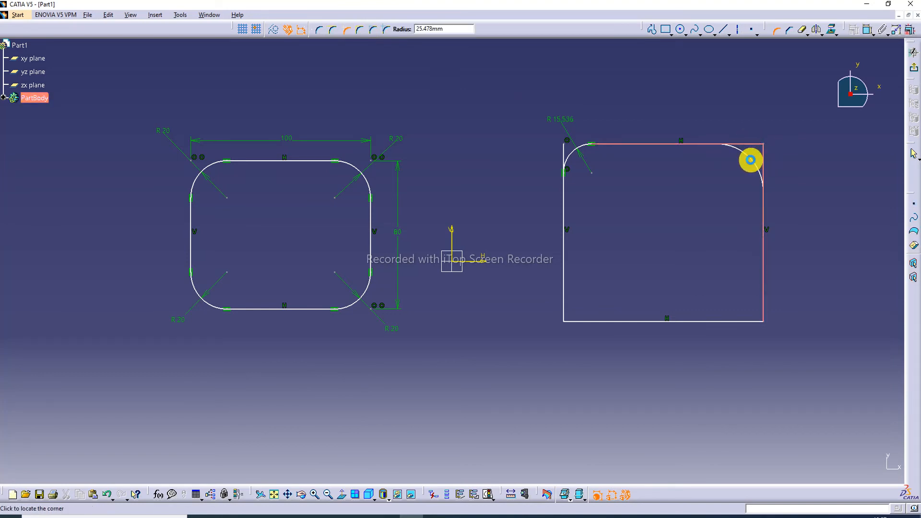
click(751, 160)
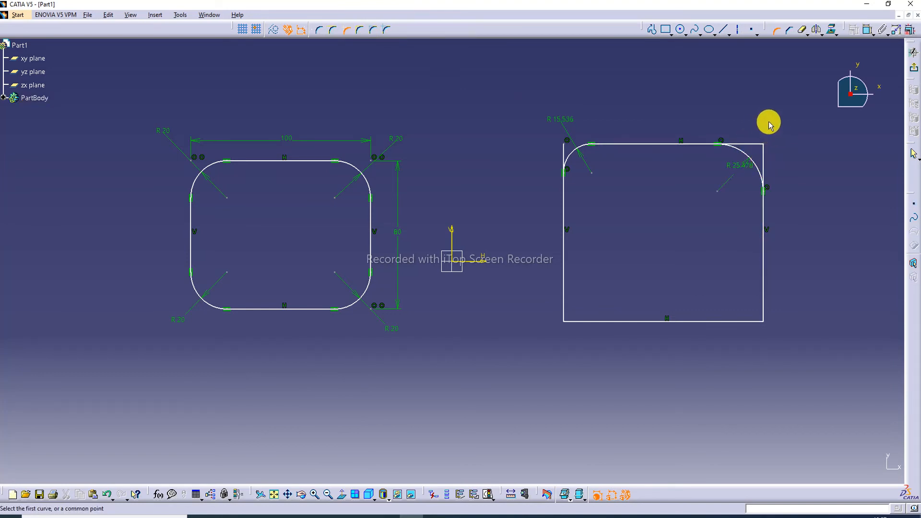
Add a corner arc of about 29 mm radius at the right rectangle's lower-right corner using the standard lines trim option.
click(360, 29)
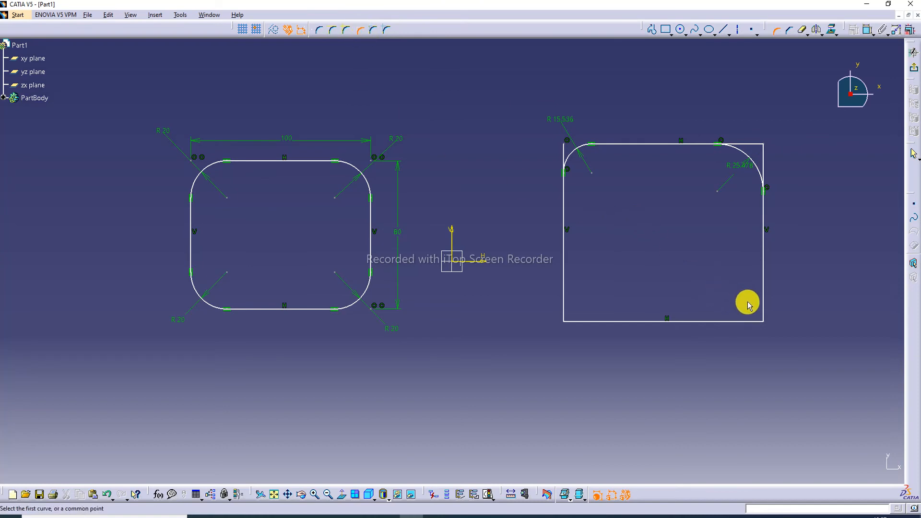
click(763, 296)
click(746, 321)
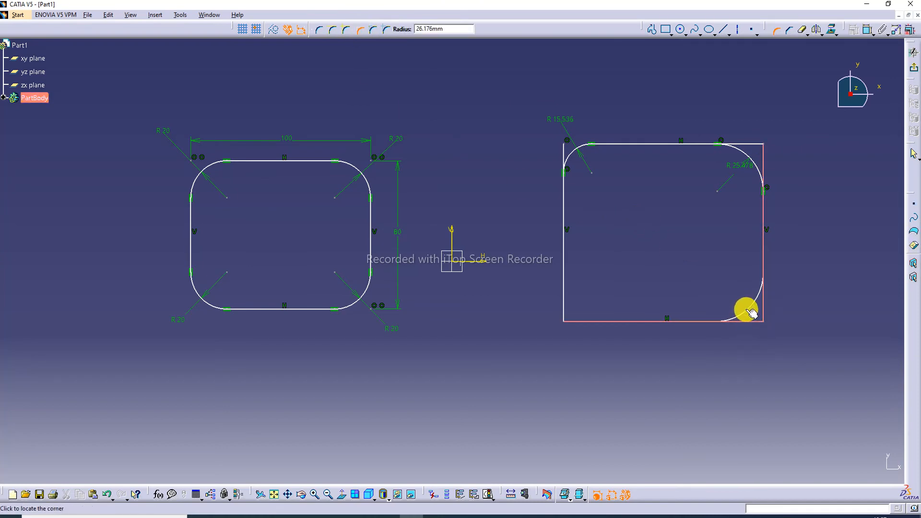
click(746, 304)
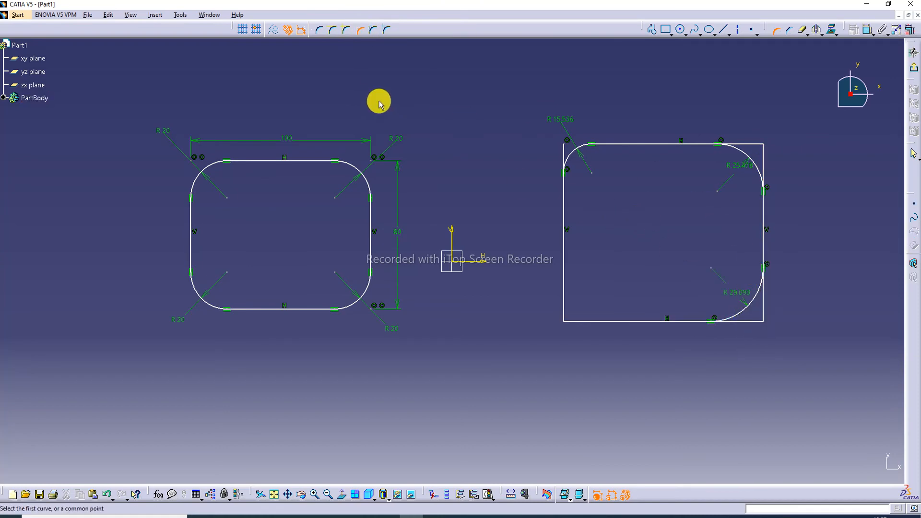
Round the right rectangle's lower-left corner at about 36 mm radius using the construction lines trim option.
click(358, 31)
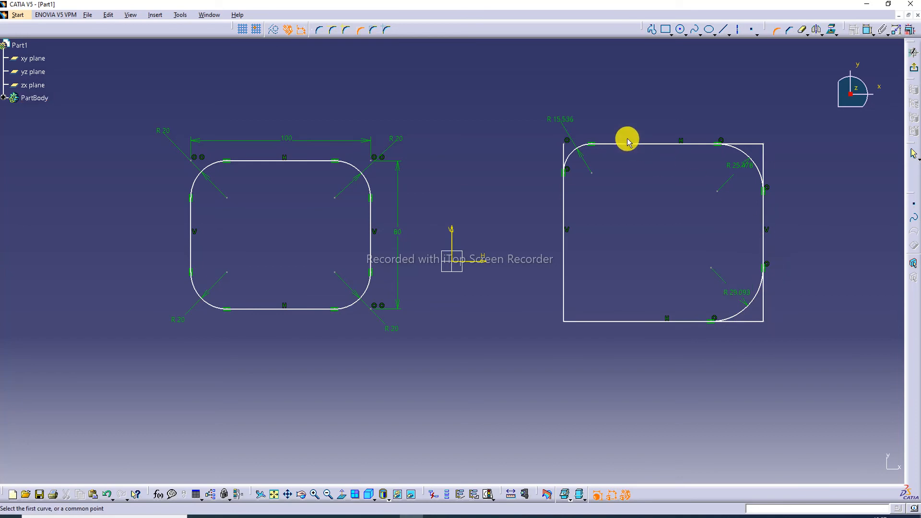
click(373, 30)
click(565, 292)
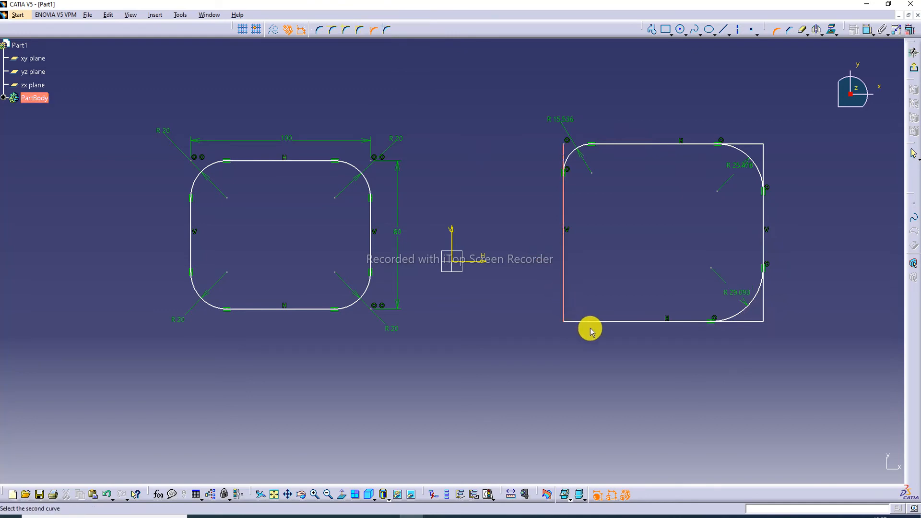
click(594, 325)
click(585, 306)
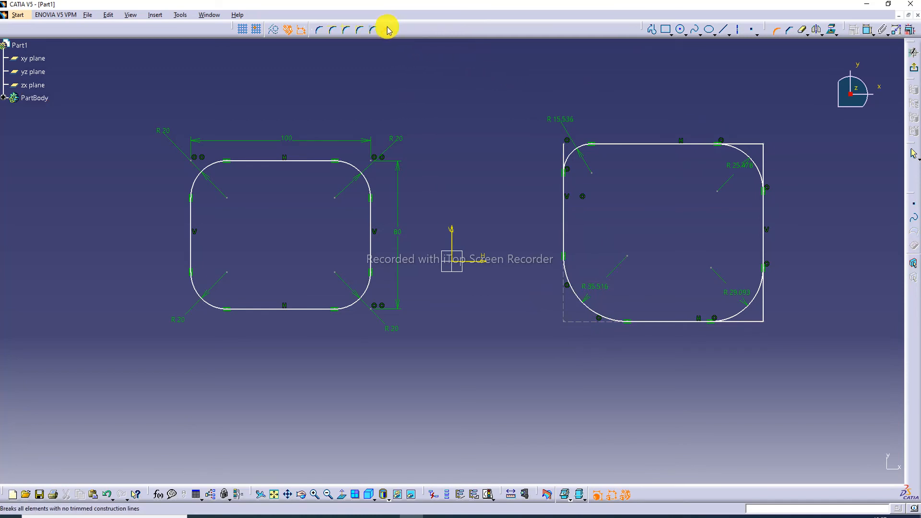
Add a corner arc of about 66 mm radius between the right rectangle's top and right edges using the construction lines no-trim option.
click(387, 30)
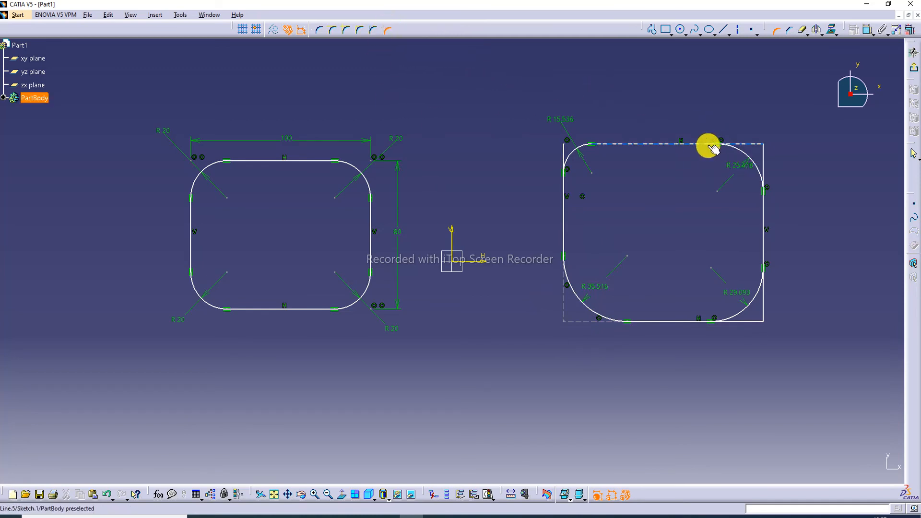
click(712, 146)
click(761, 204)
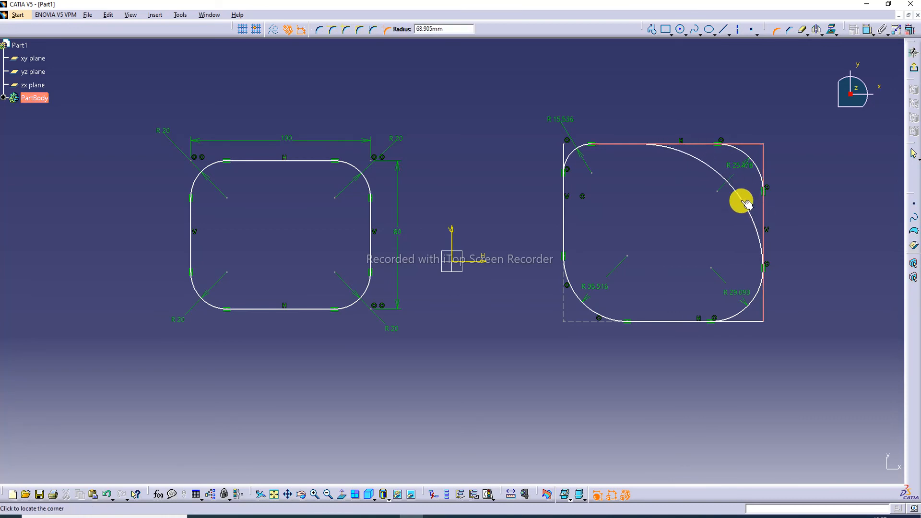
click(736, 186)
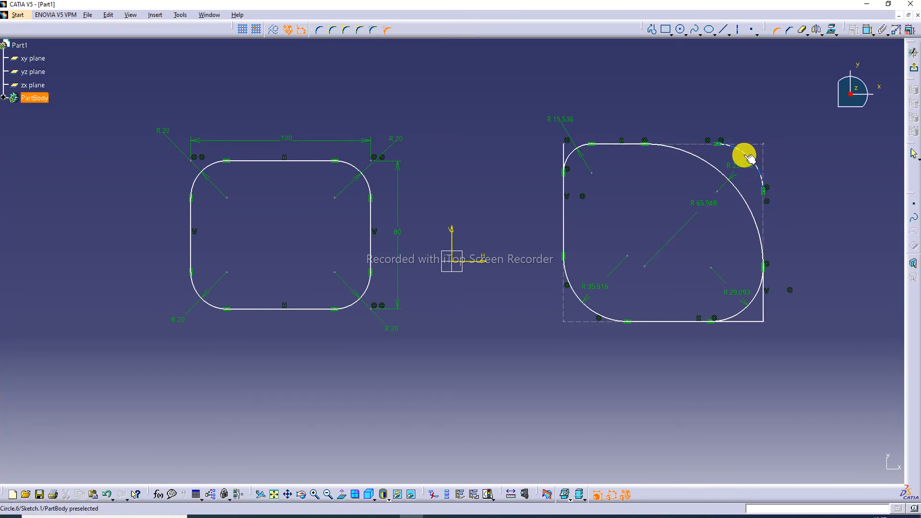
click(723, 167)
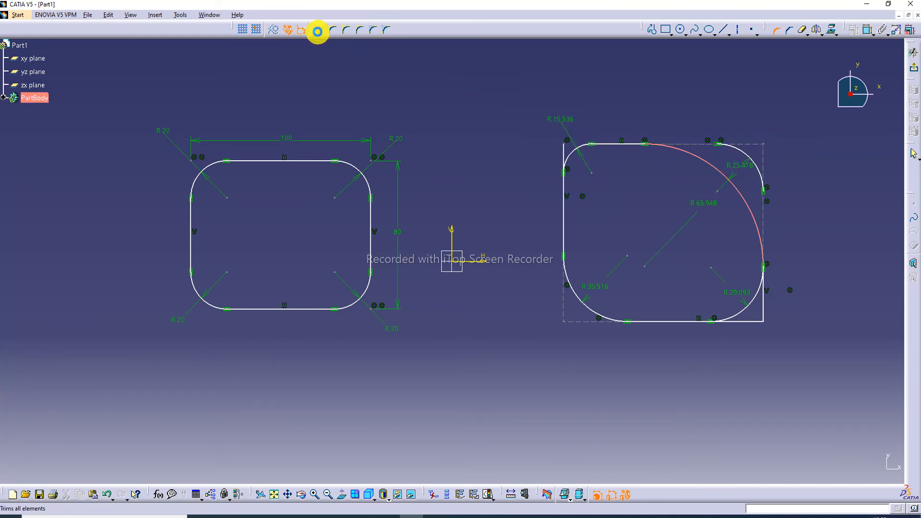
Switch to the CATIA Lecture-10 Corner PDF in the web browser.
click(247, 516)
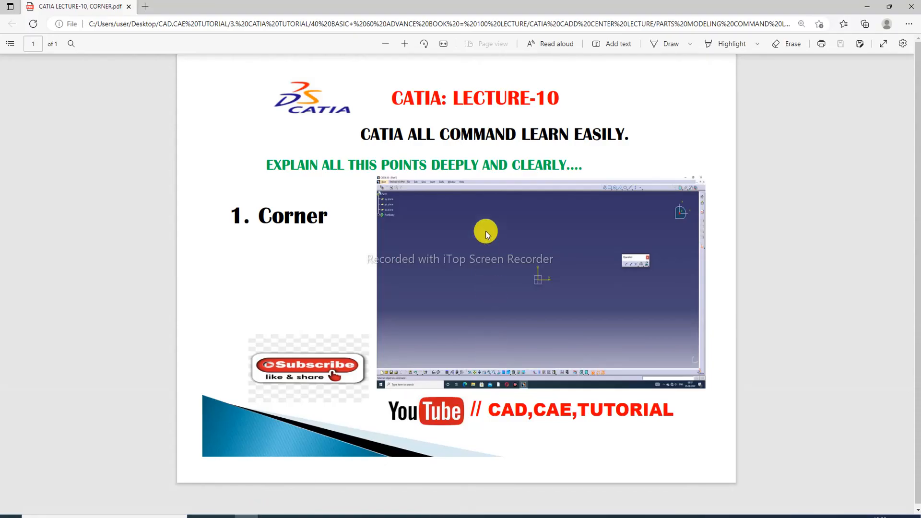